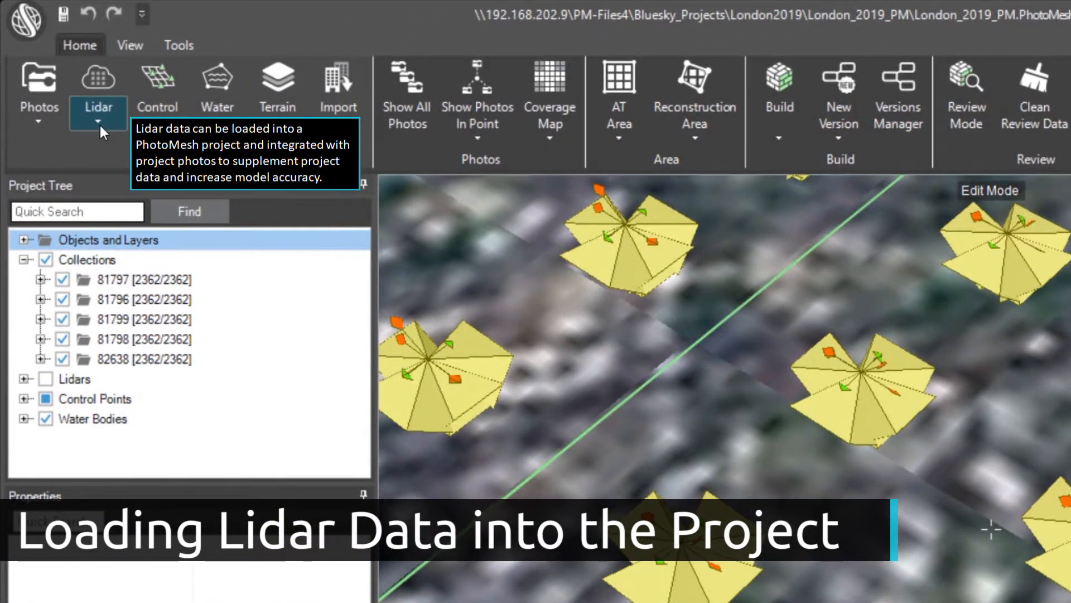
# Load the LiDAR folder from London_2019_Jpegs into the project as lidar data
pyautogui.click(99, 125)
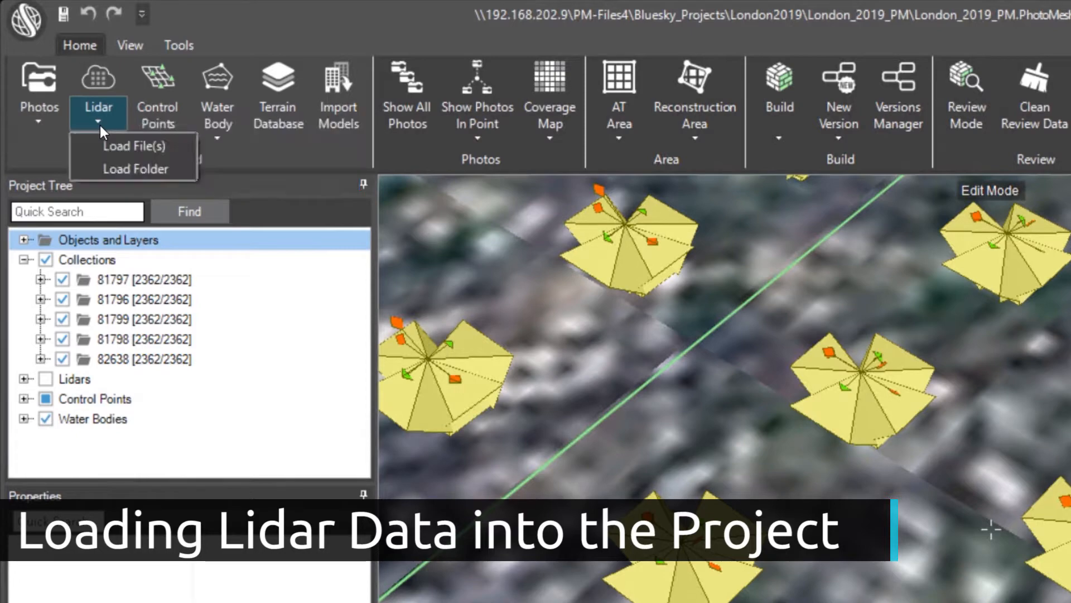
pyautogui.click(172, 170)
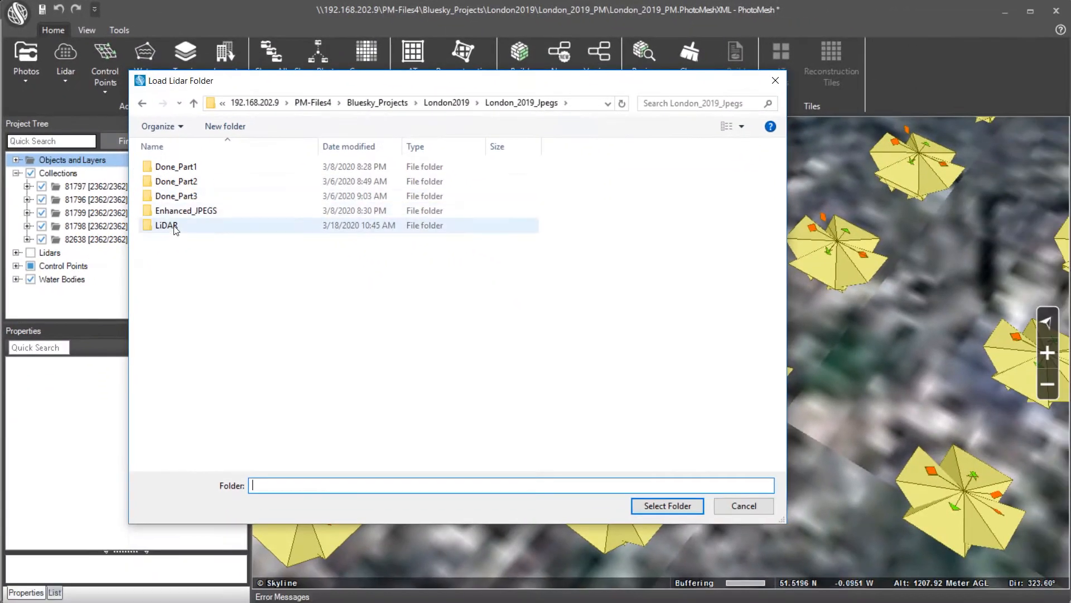
pyautogui.click(167, 226)
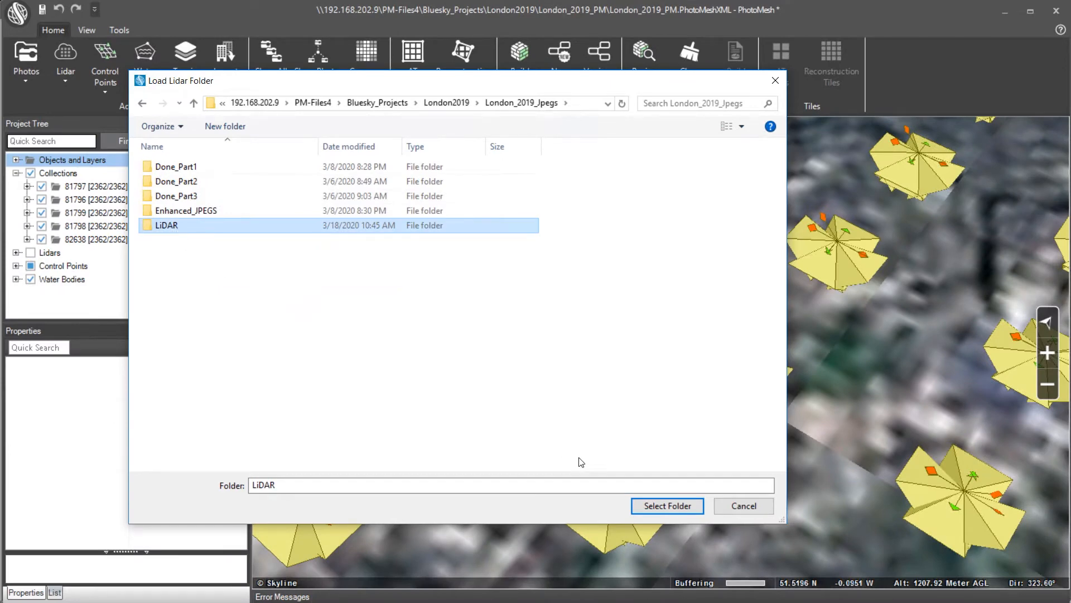
pyautogui.click(664, 506)
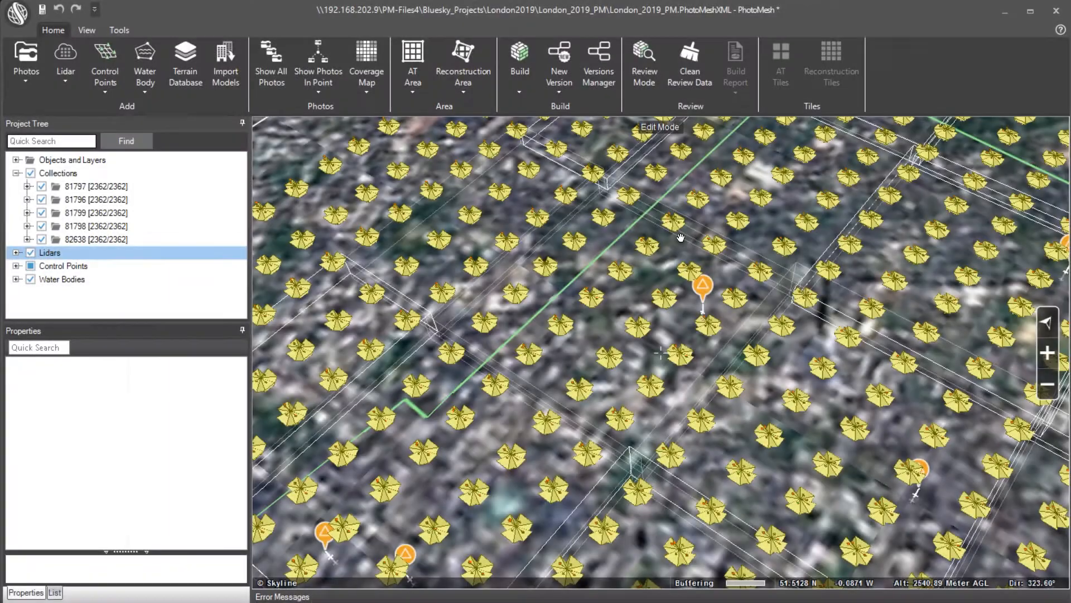
# Select the lidar file TQ3182.las and show its point cloud on the terrain
pyautogui.click(682, 241)
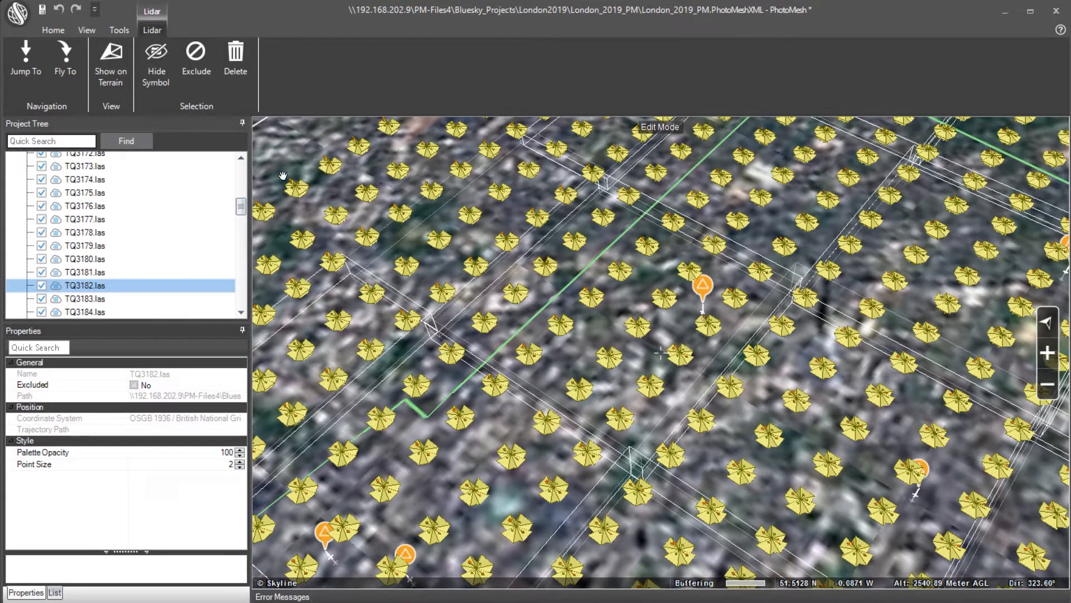
pyautogui.click(108, 84)
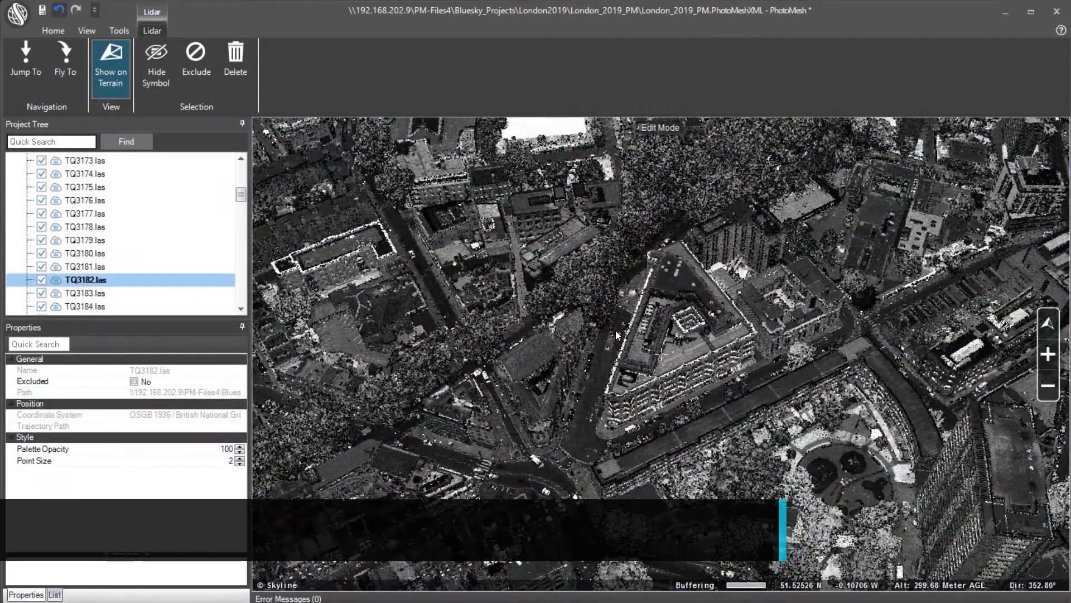
# Create a ground control point from the terrain on the triangular building's roof, with the TQ3182.las point size set to 8
pyautogui.click(62, 31)
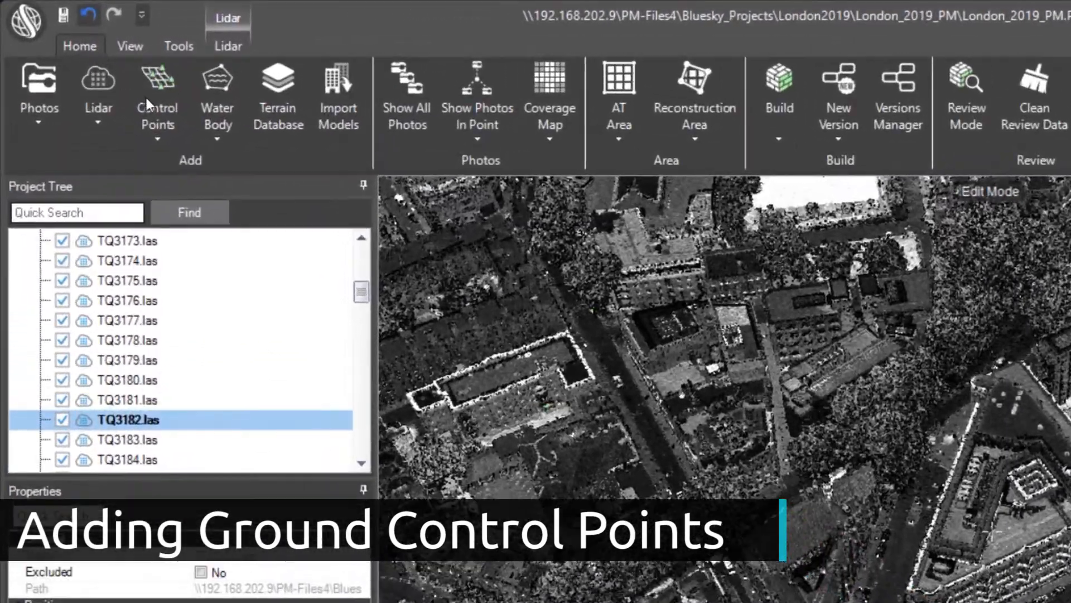
pyautogui.click(161, 134)
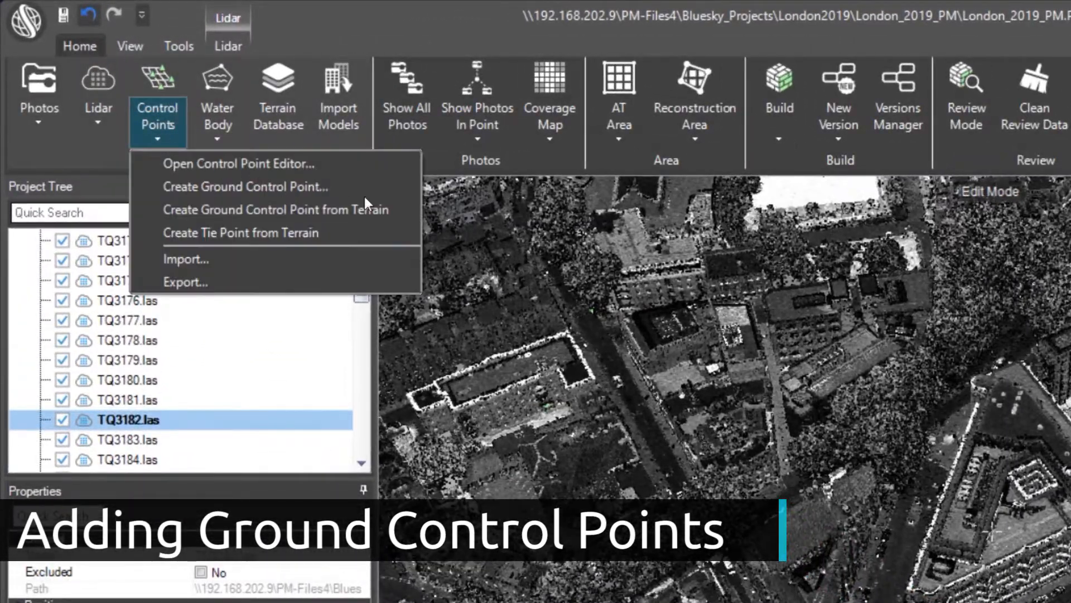
pyautogui.click(403, 209)
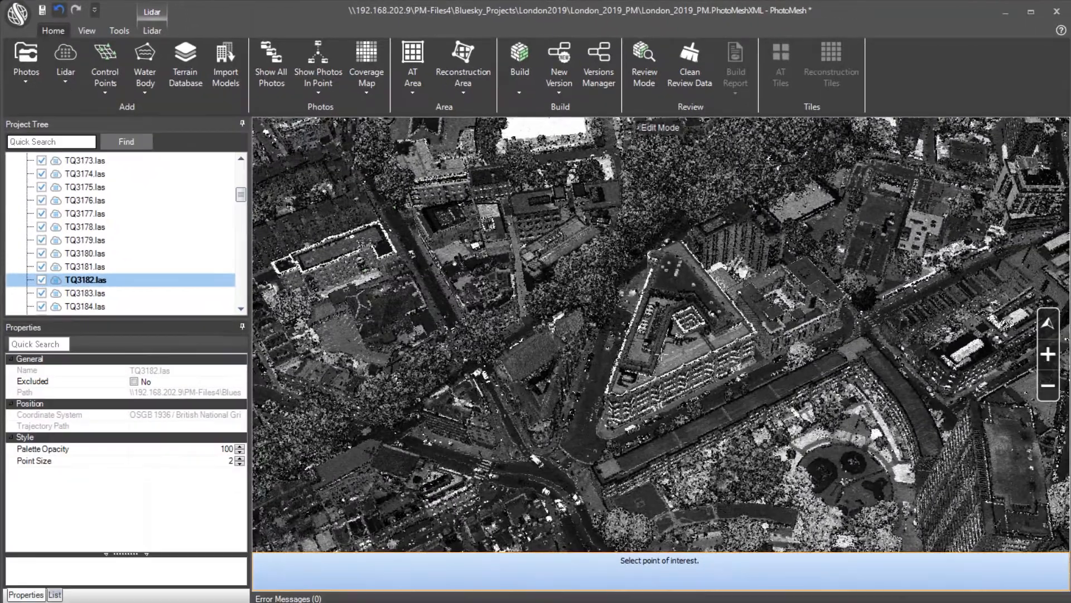
pyautogui.scroll(5, 686, 347)
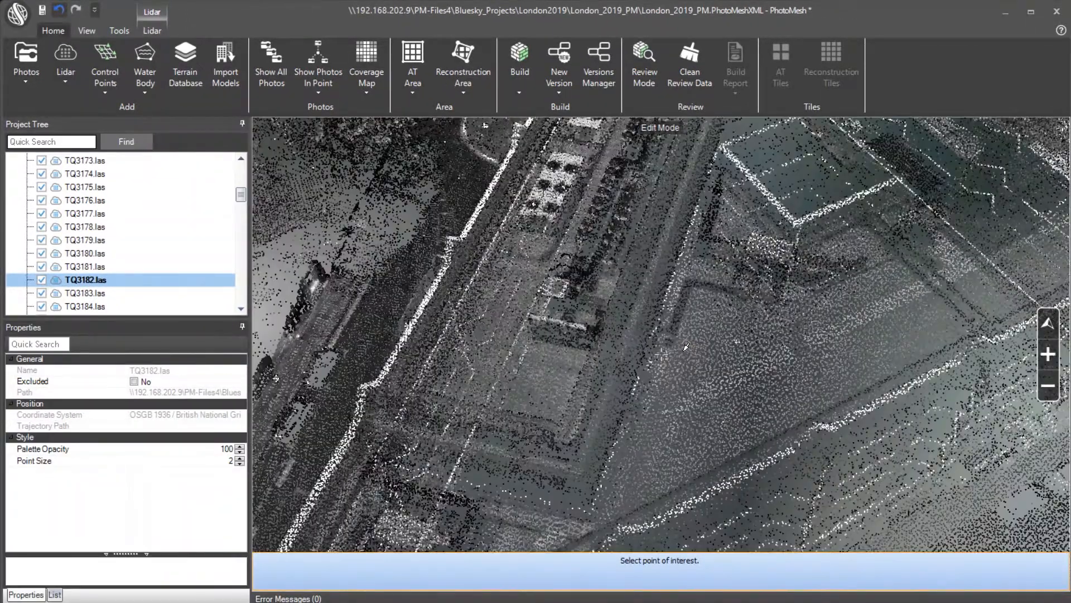
pyautogui.click(228, 462)
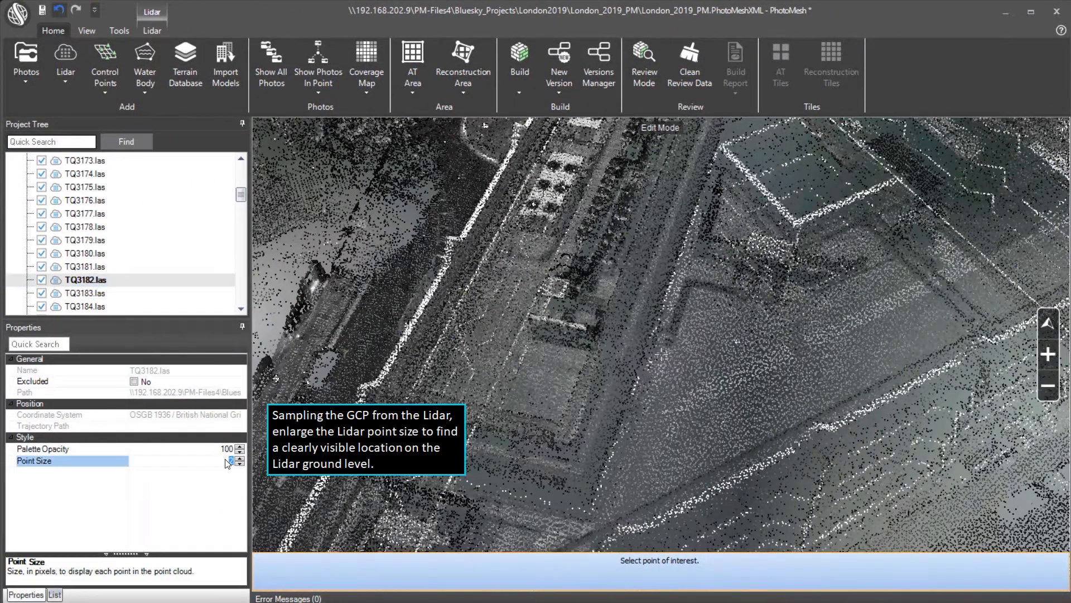
pyautogui.write('8')
pyautogui.press('Return')
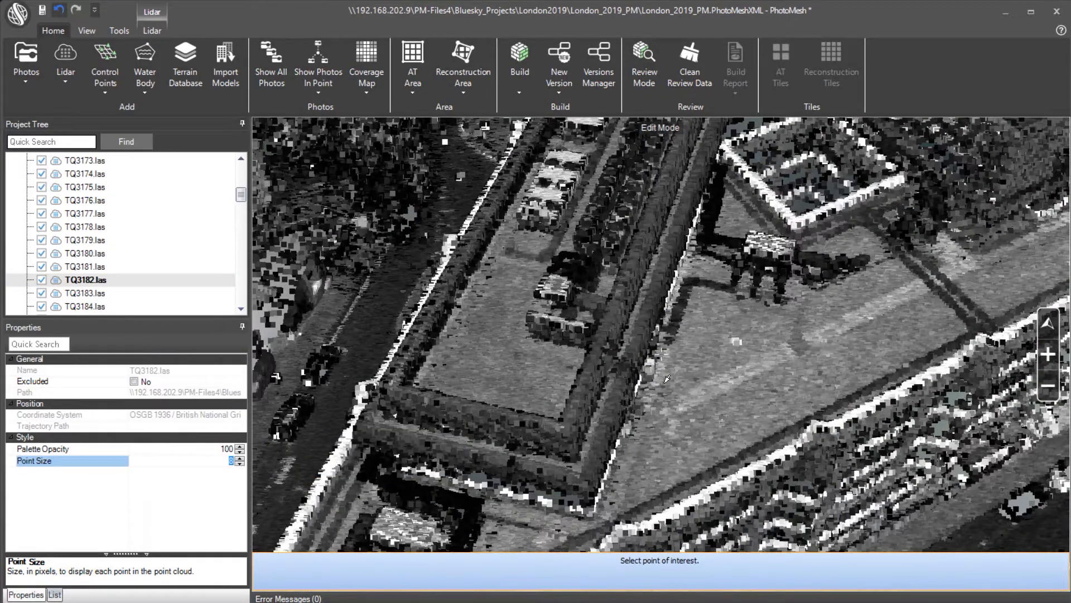
pyautogui.click(801, 352)
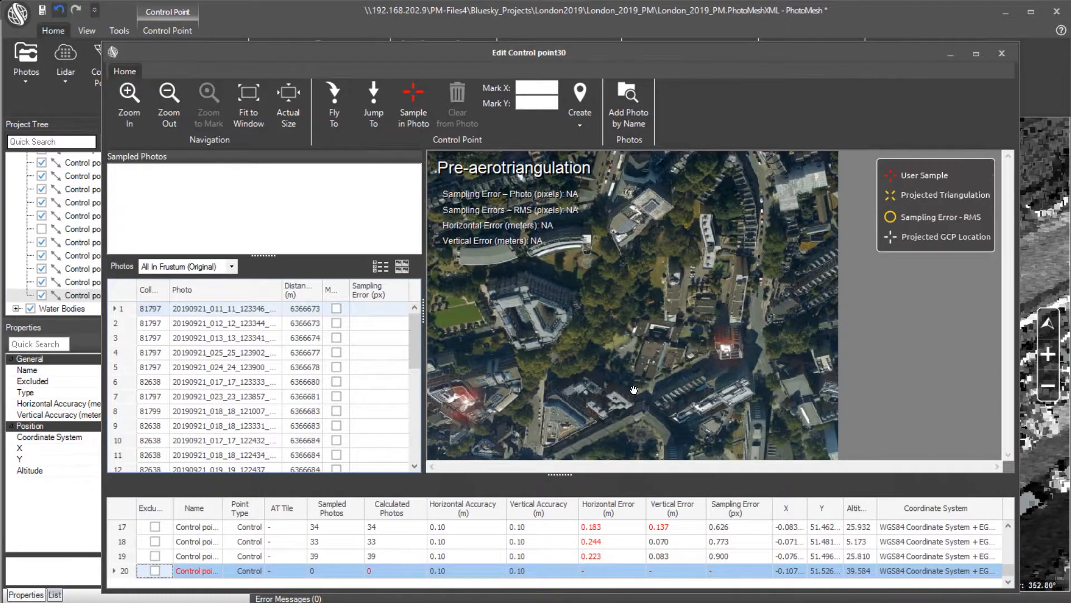
# Sample the new control point at the roof walkway junction in the first photo of collection 81797
pyautogui.scroll(1, 570, 429)
pyautogui.scroll(5, 564, 429)
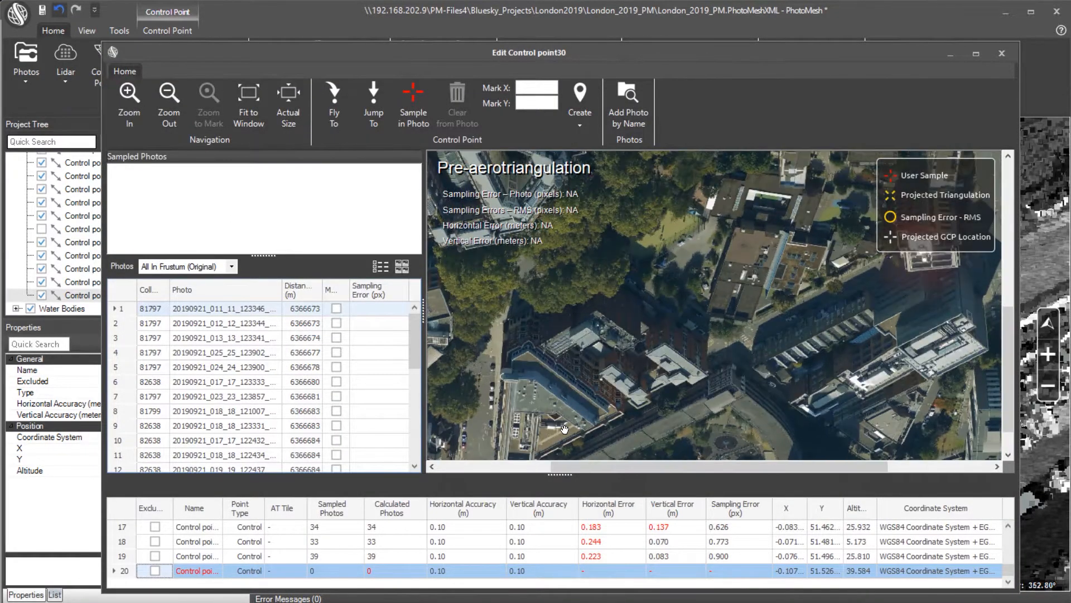
pyautogui.scroll(3, 672, 337)
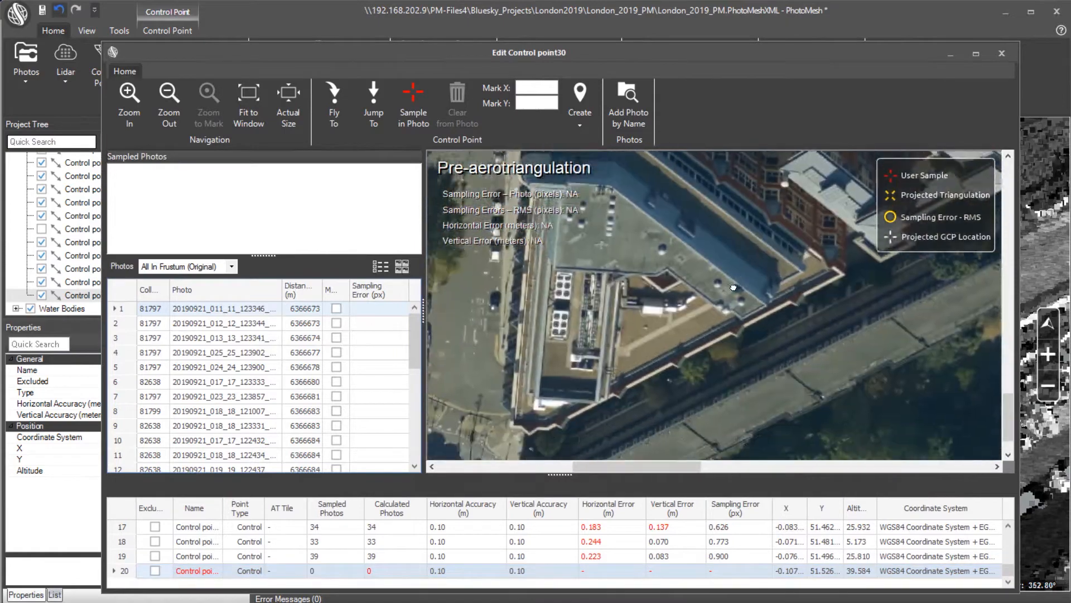
pyautogui.scroll(2, 729, 298)
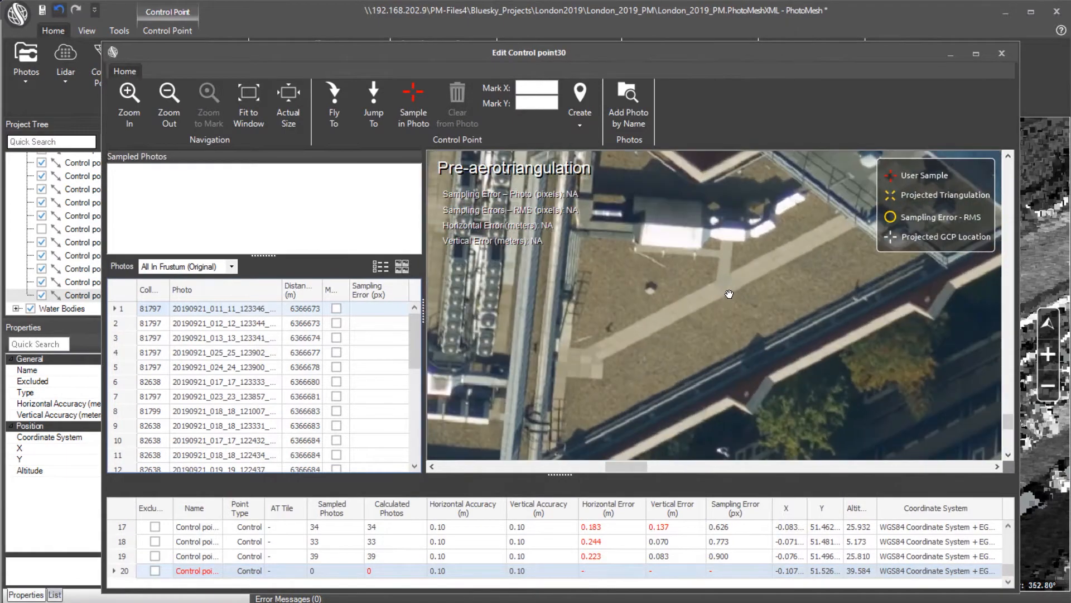
pyautogui.scroll(3, 728, 297)
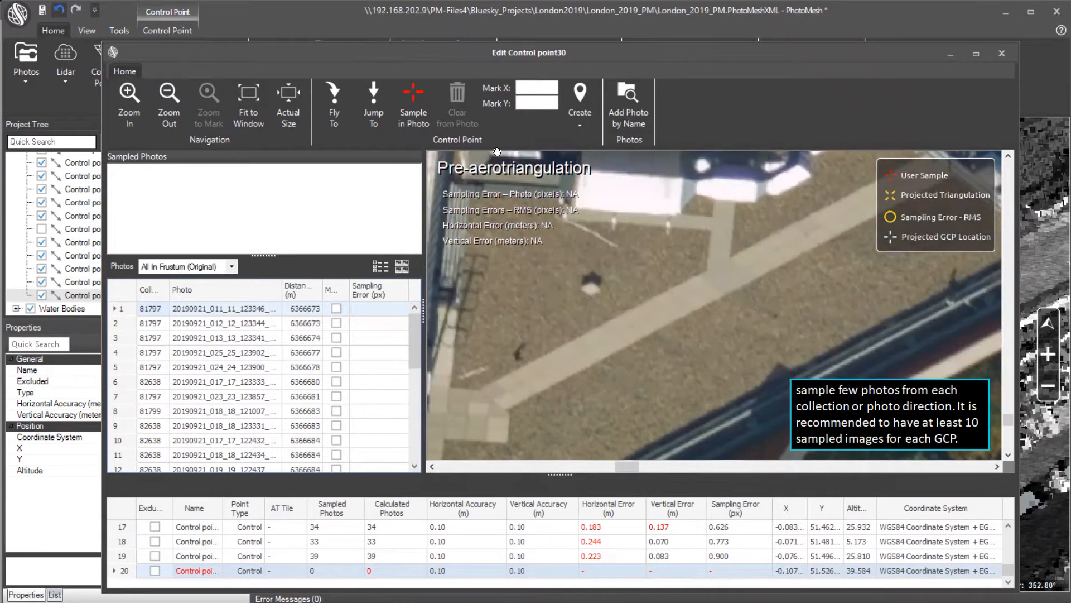
pyautogui.click(411, 98)
pyautogui.click(725, 296)
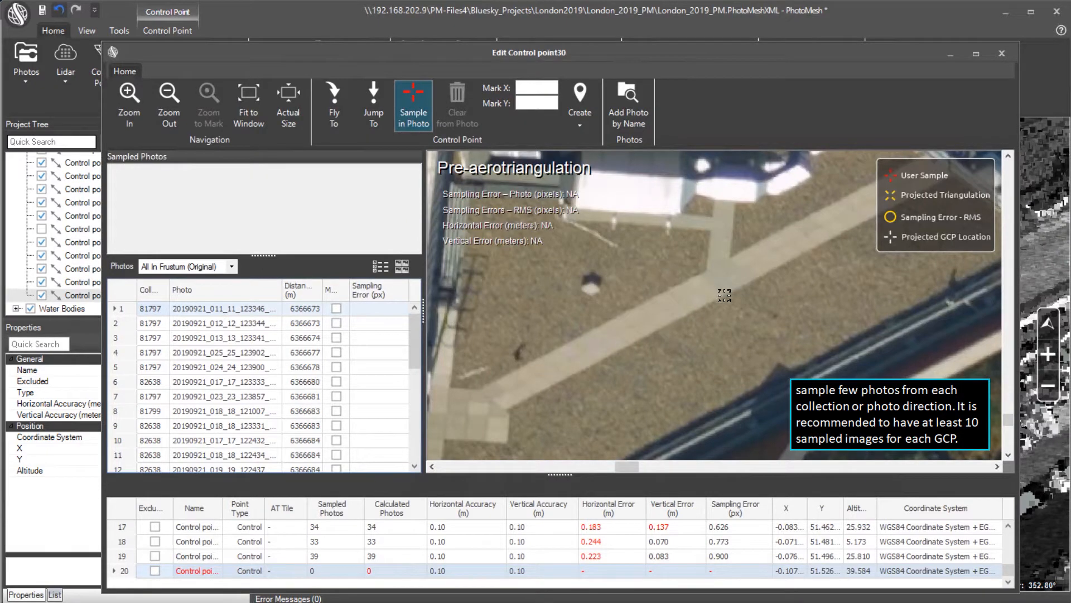
# Sample the same roof walkway junction in the 20190921_017_17_123333 photo of collection 82638
pyautogui.click(133, 383)
pyautogui.scroll(-5, 605, 362)
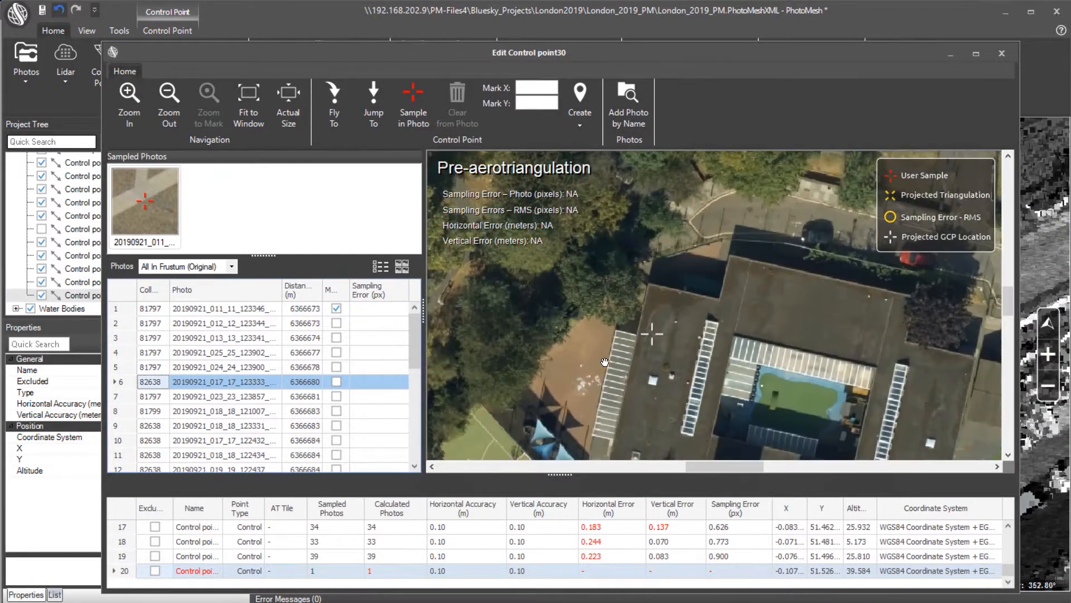
pyautogui.moveTo(566, 416); pyautogui.dragTo(670, 283)
pyautogui.moveTo(571, 442); pyautogui.dragTo(692, 289)
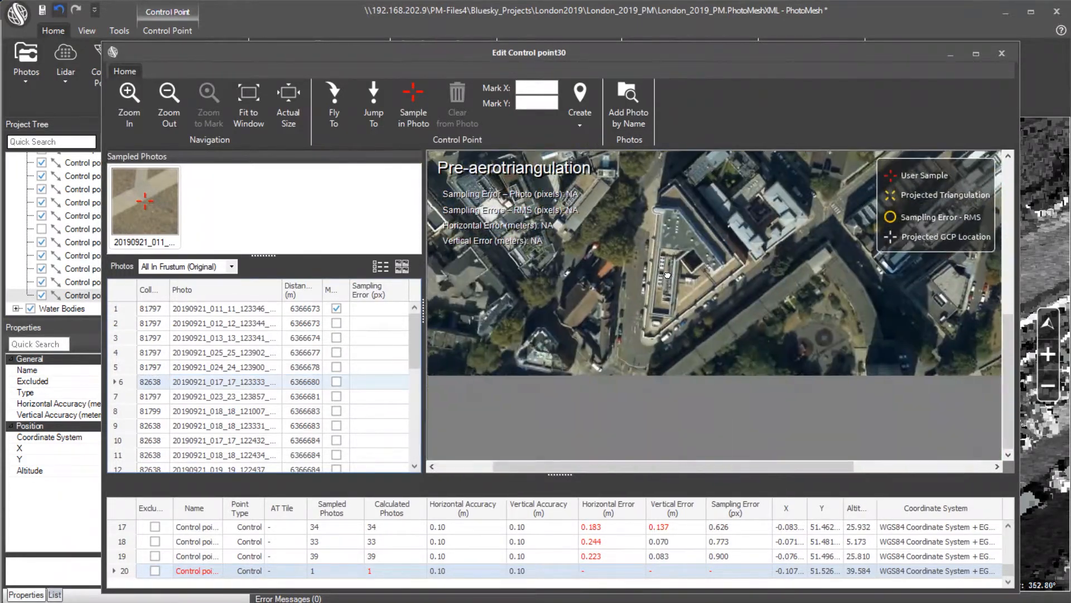
pyautogui.scroll(6, 692, 289)
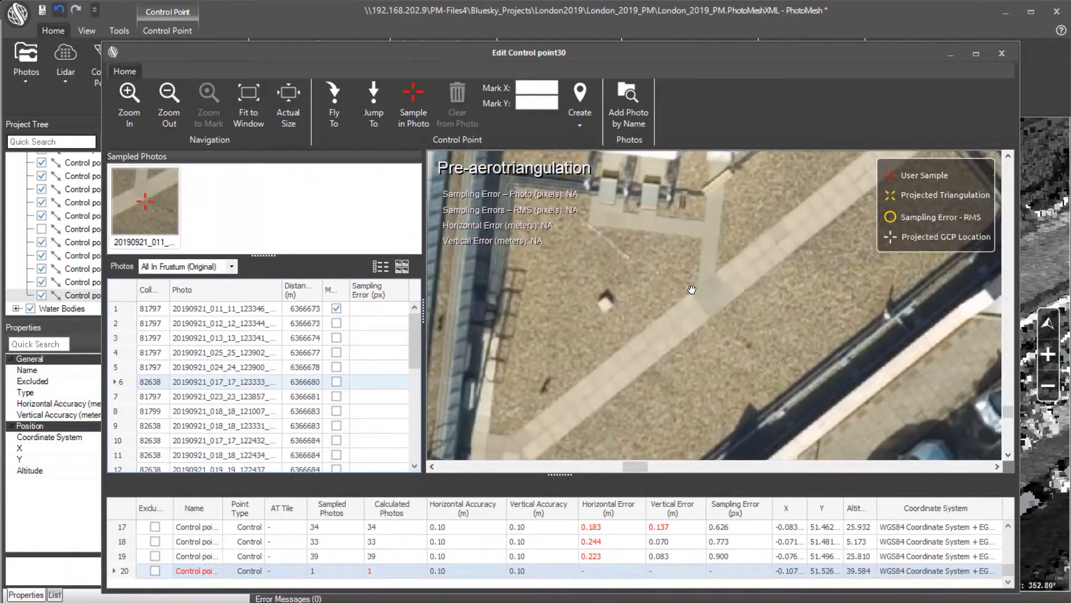
pyautogui.click(413, 99)
pyautogui.click(710, 316)
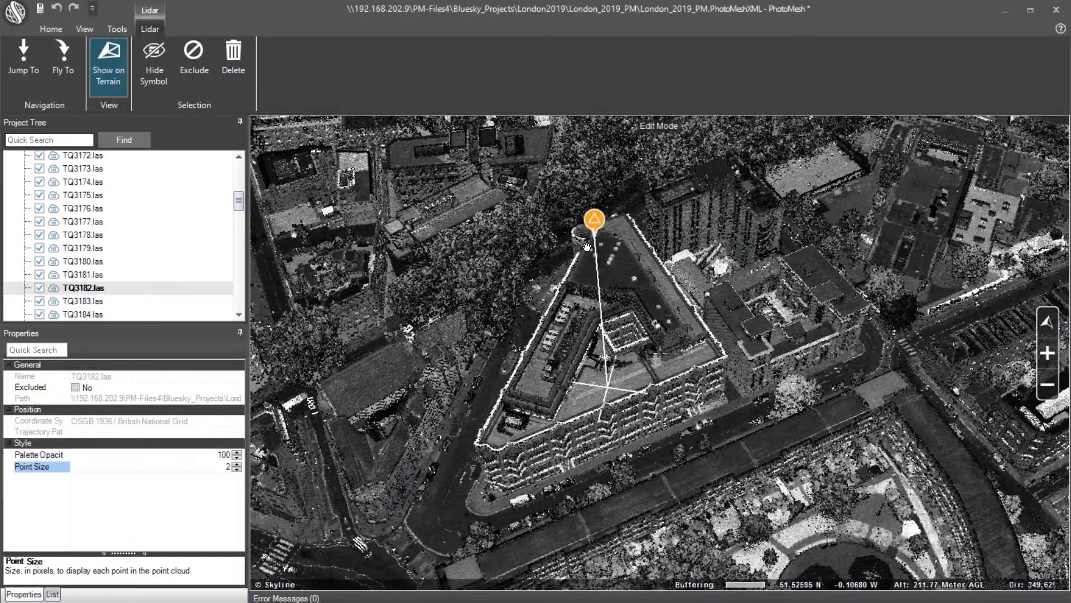
# Select Control point19 on the triangular building and set up a new build with the AT Only steps
pyautogui.moveTo(595, 217)
pyautogui.click(595, 219)
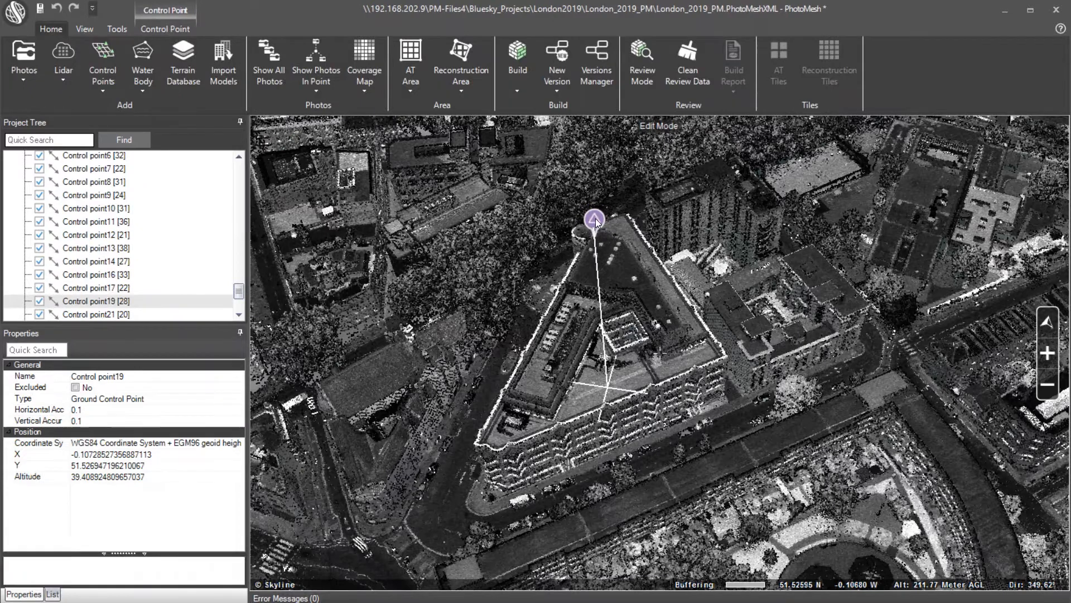
pyautogui.click(516, 91)
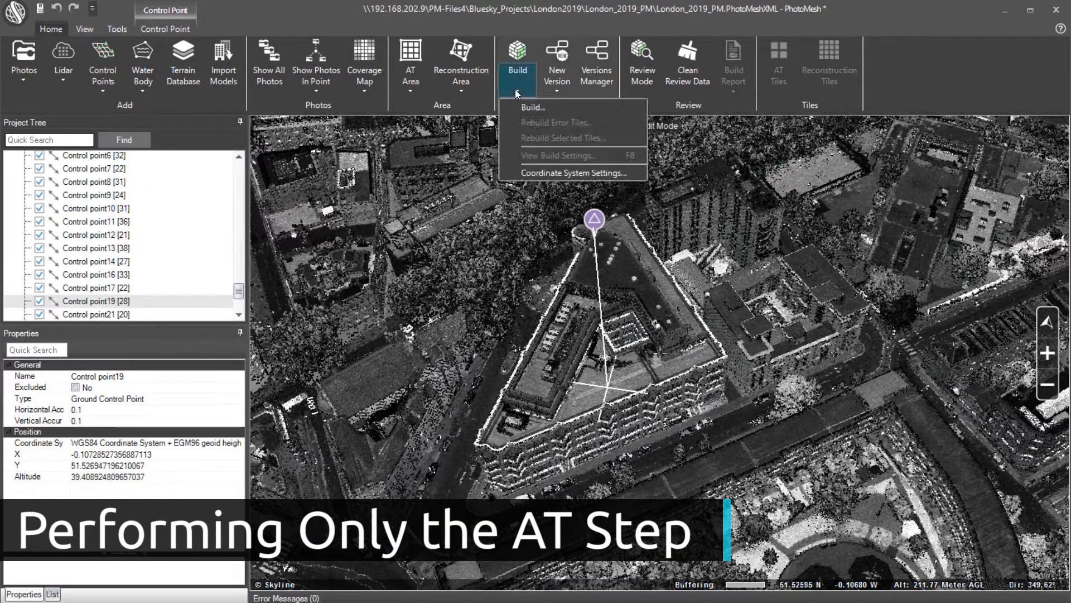
pyautogui.click(558, 108)
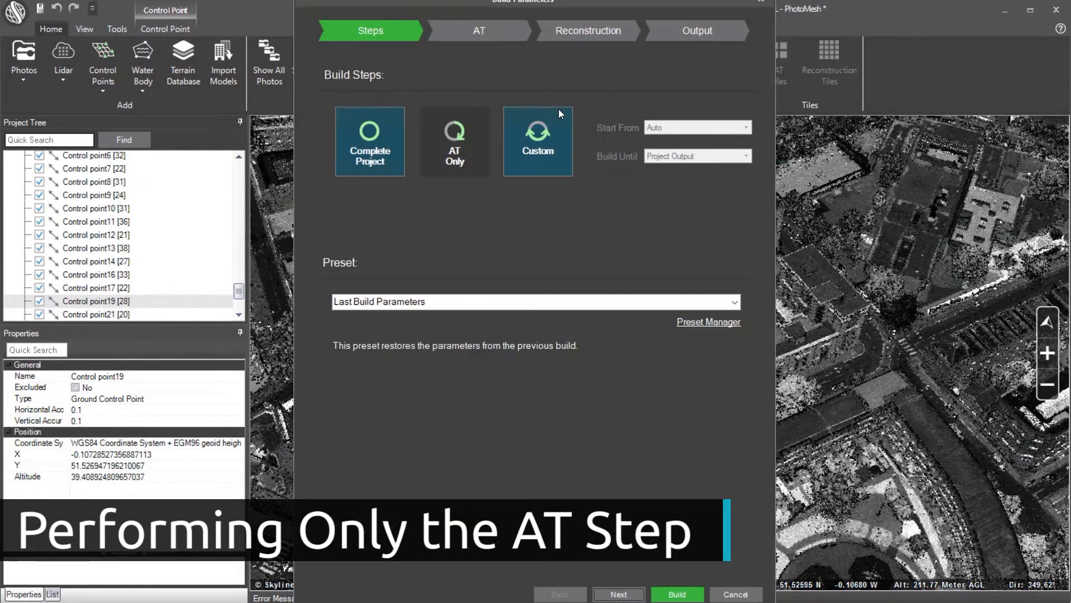
pyautogui.click(459, 141)
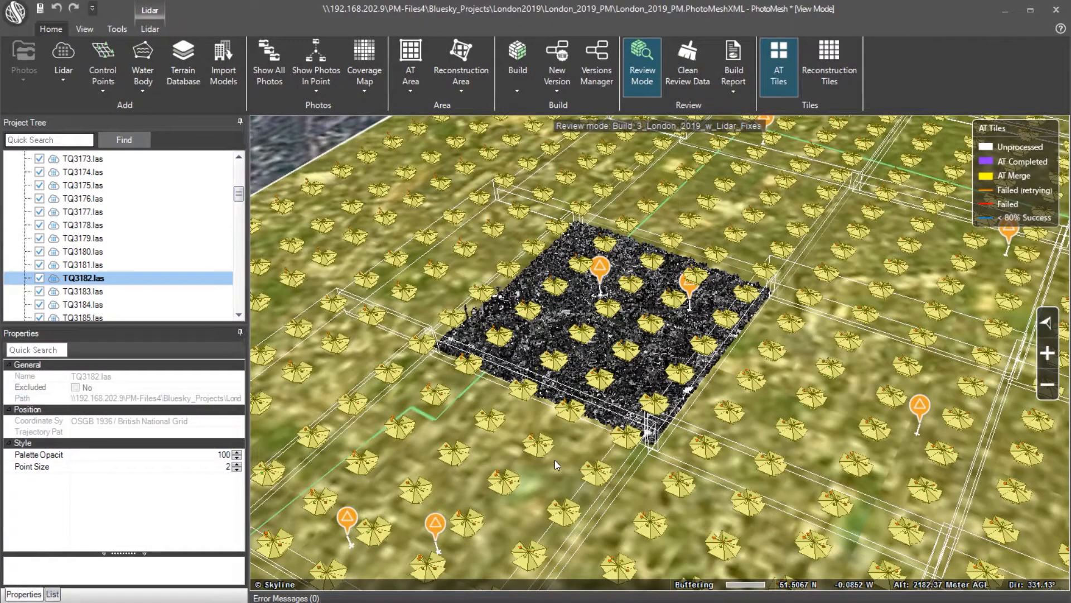
# Select the AT tile around the lidar block and fly to Control point19 in the reviewed build
pyautogui.click(554, 460)
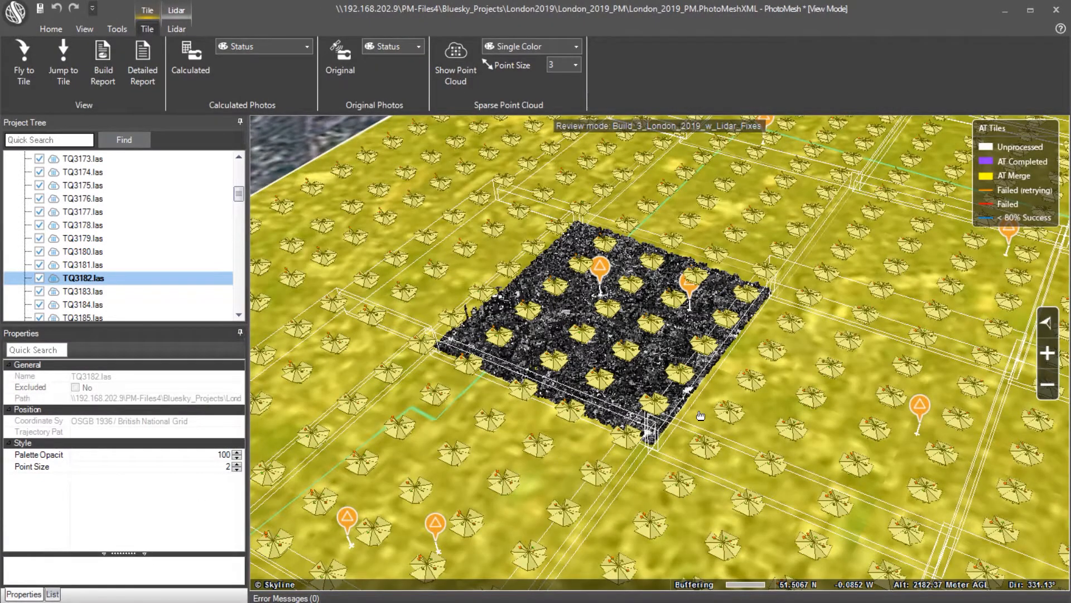
pyautogui.moveTo(700, 415)
pyautogui.click(601, 270)
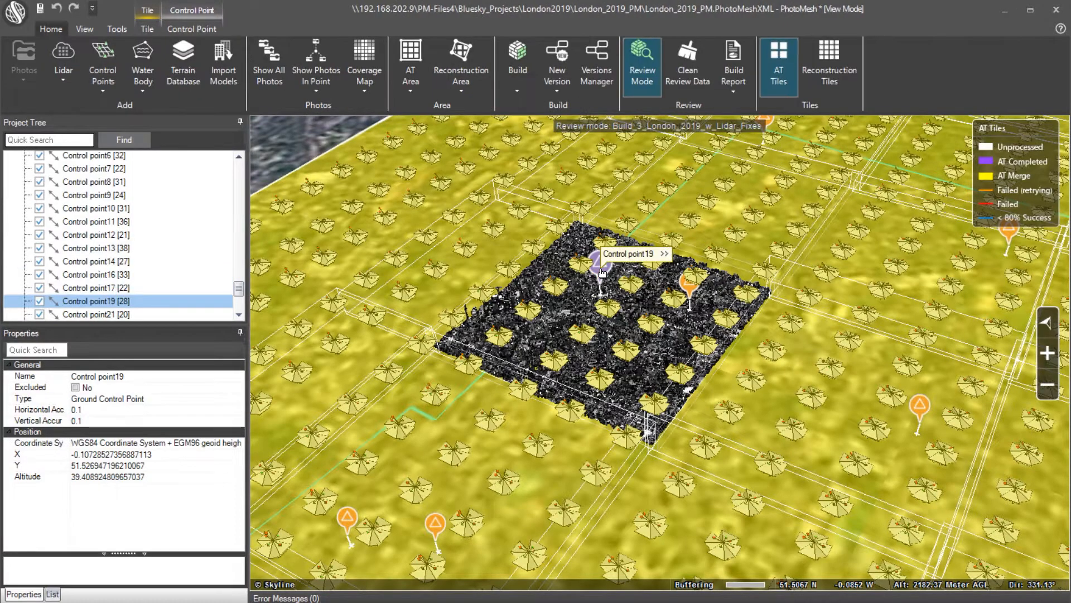
pyautogui.click(197, 31)
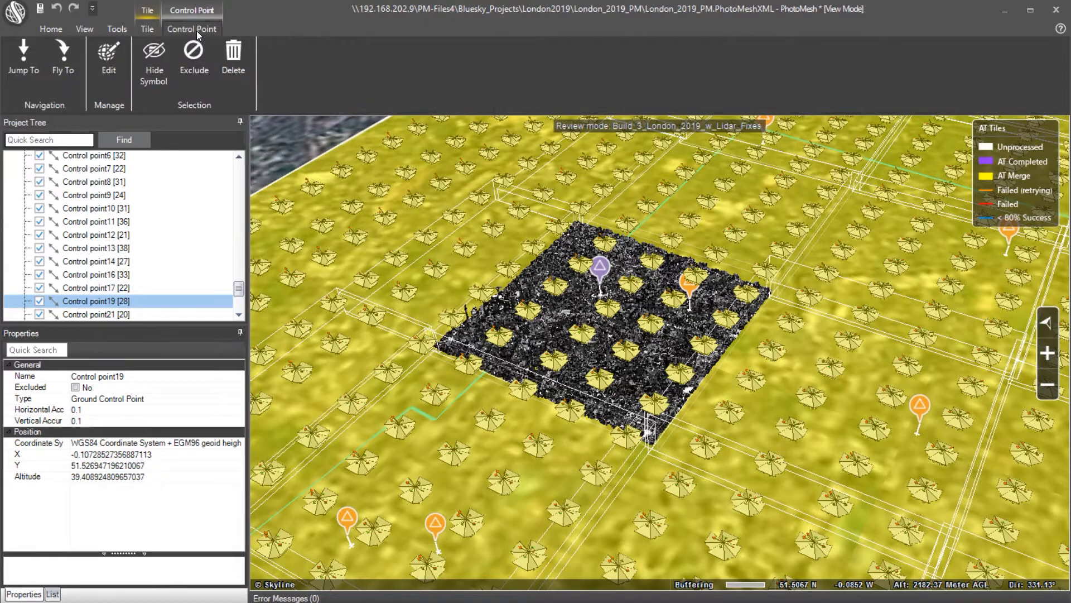
pyautogui.click(65, 61)
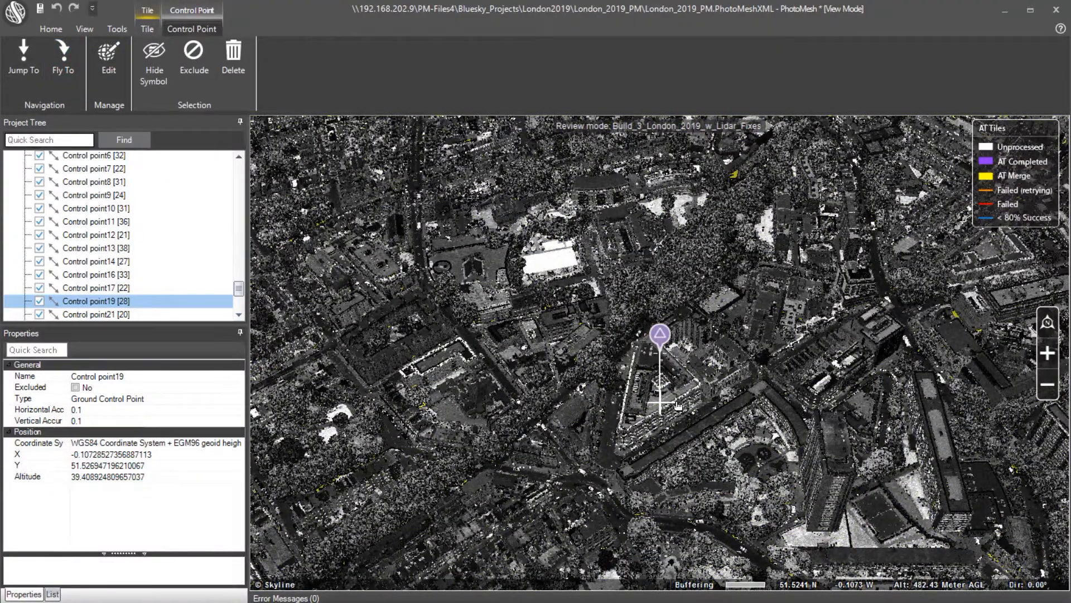
pyautogui.scroll(2, 678, 406)
pyautogui.moveTo(678, 406); pyautogui.dragTo(930, 363)
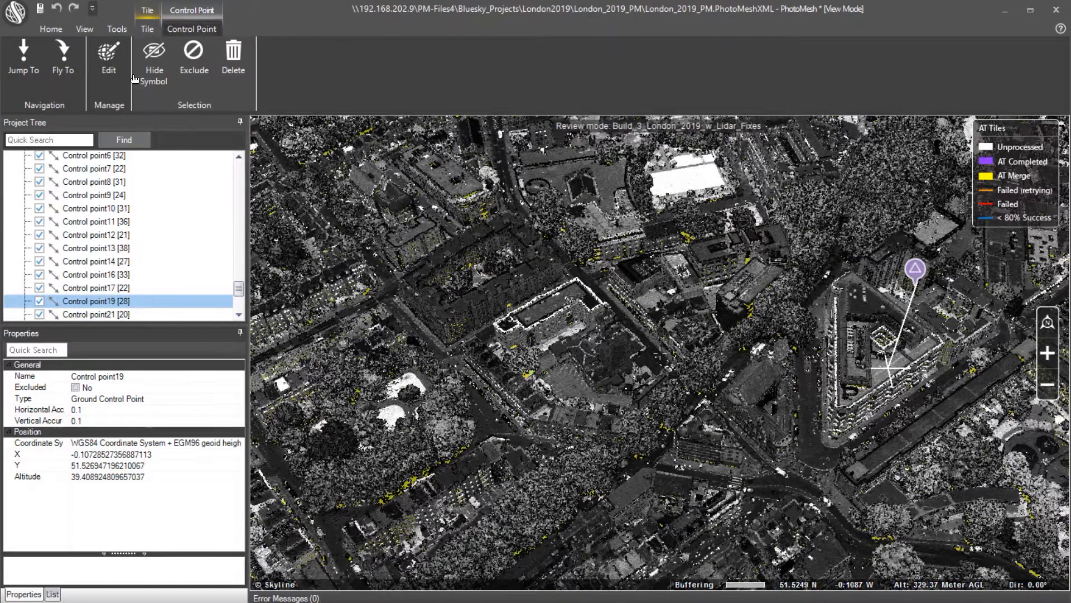
# Examine Control point19's sampled mark and its sampling, horizontal and vertical errors in the control point editor, and close it
pyautogui.click(117, 71)
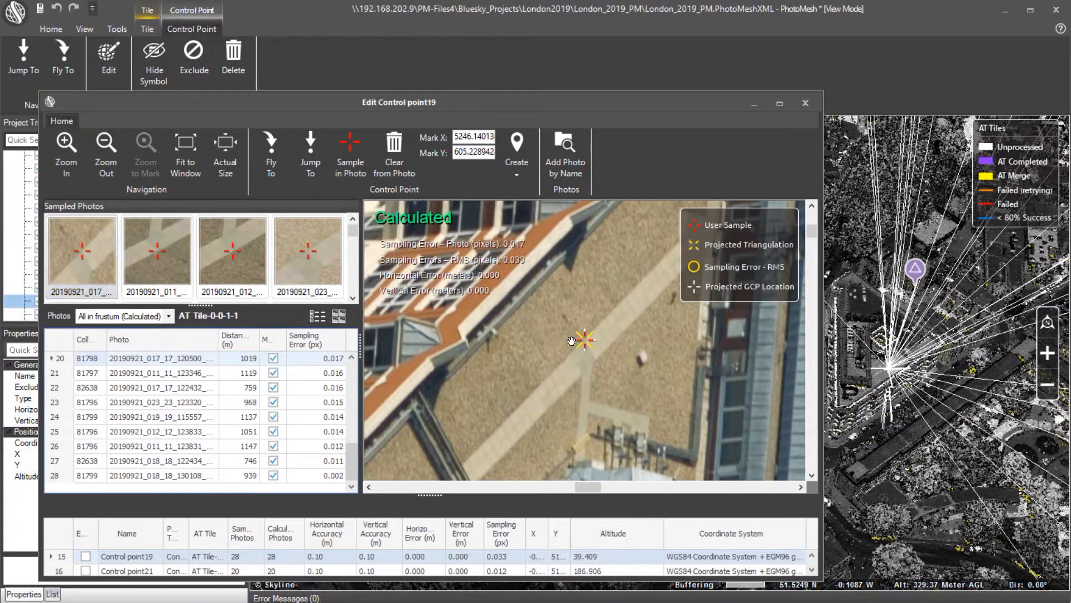
pyautogui.scroll(3, 571, 342)
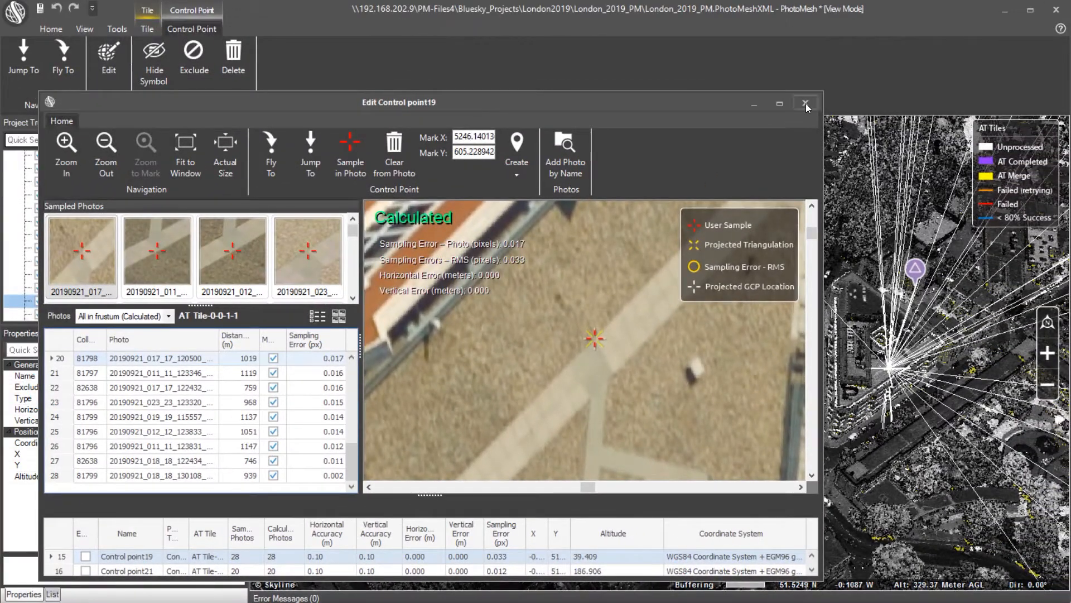
pyautogui.click(806, 103)
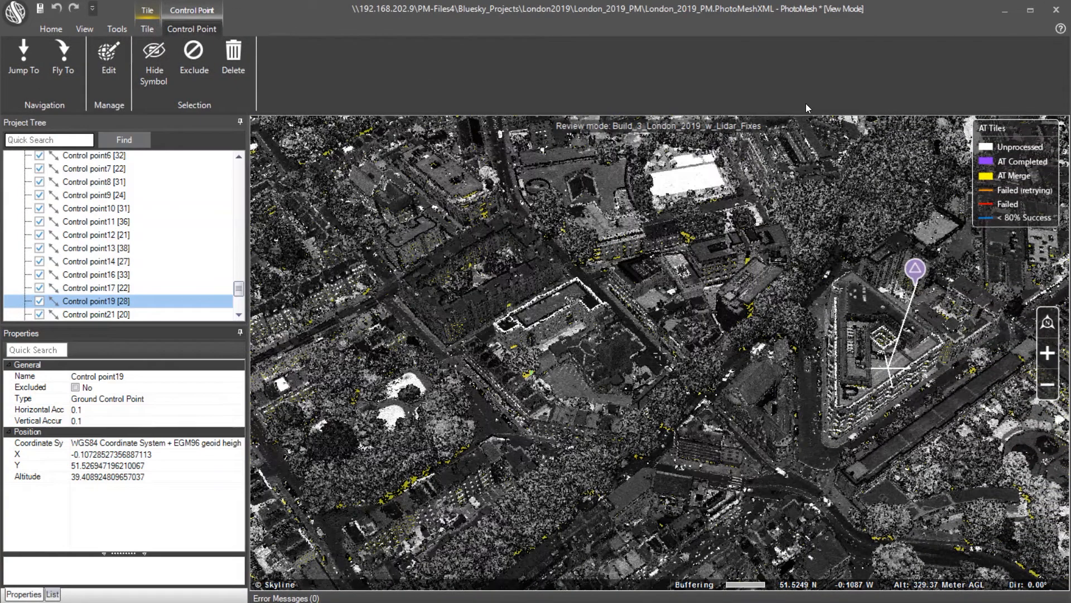
pyautogui.click(54, 31)
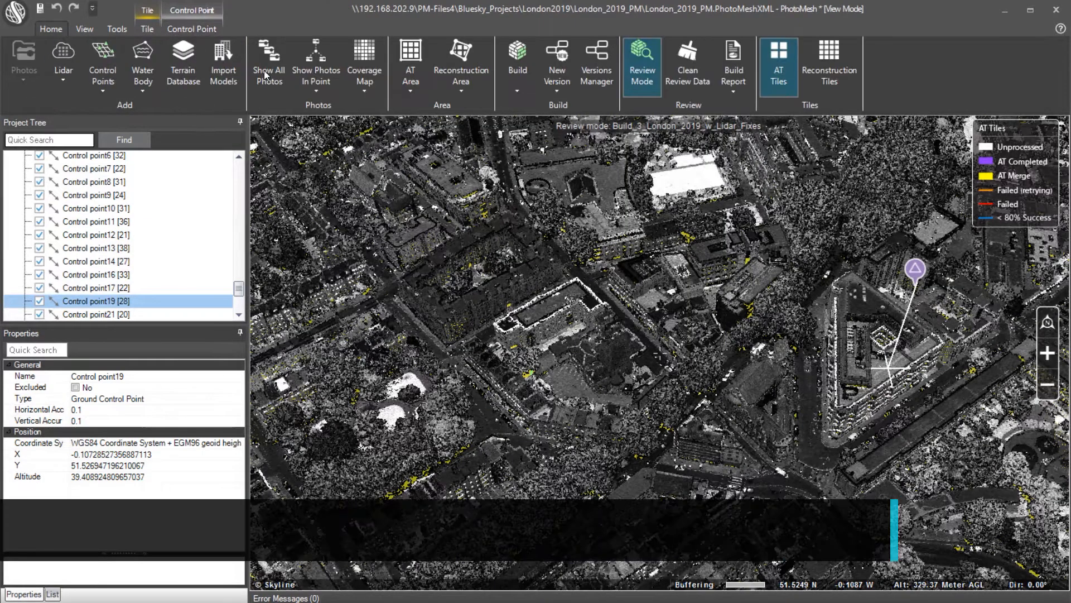
# Set up a new build with Merge Lidar Points and Lidar Collection Mode on Auto in the reconstruction parameters
pyautogui.click(518, 87)
pyautogui.click(567, 106)
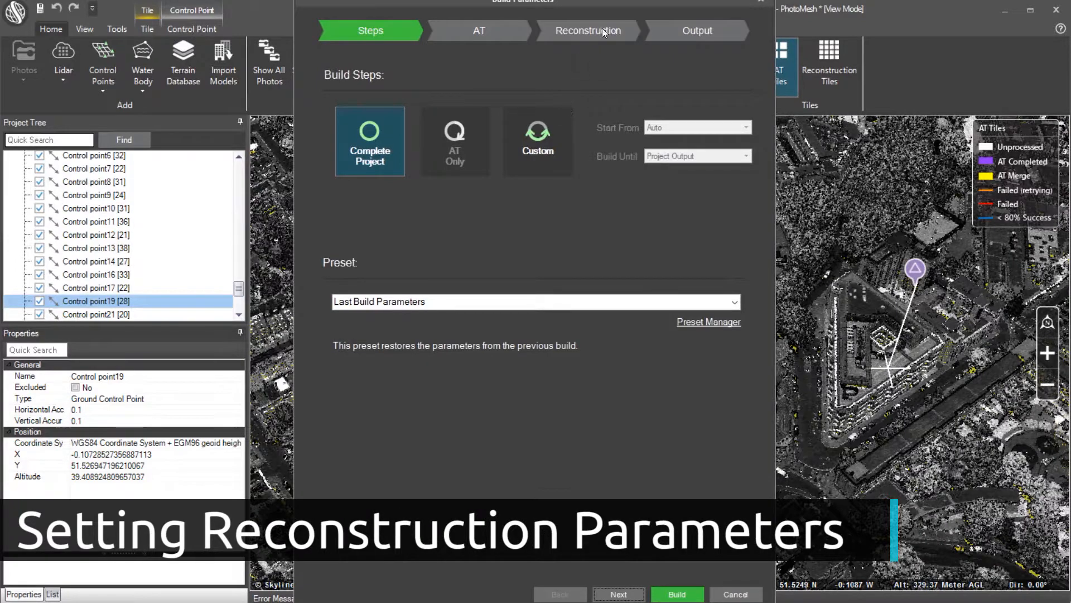
pyautogui.click(604, 30)
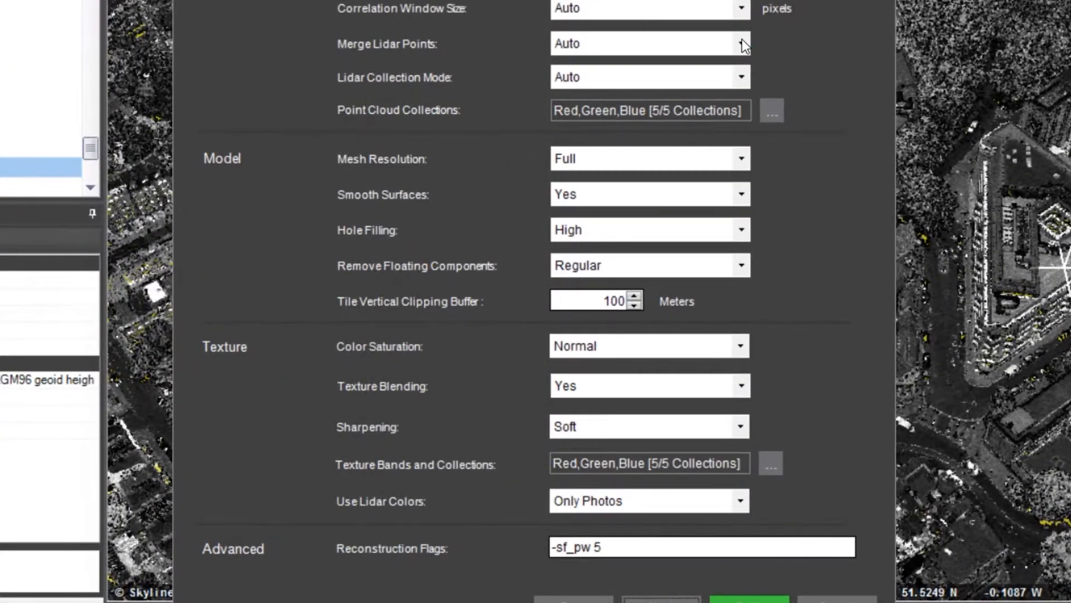
pyautogui.click(742, 40)
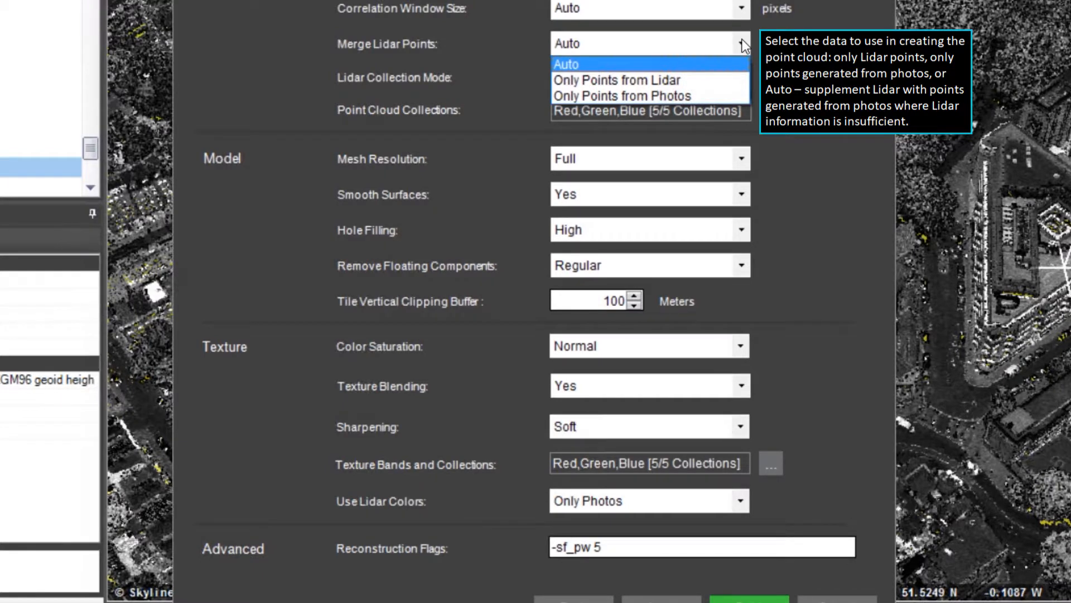
pyautogui.click(742, 40)
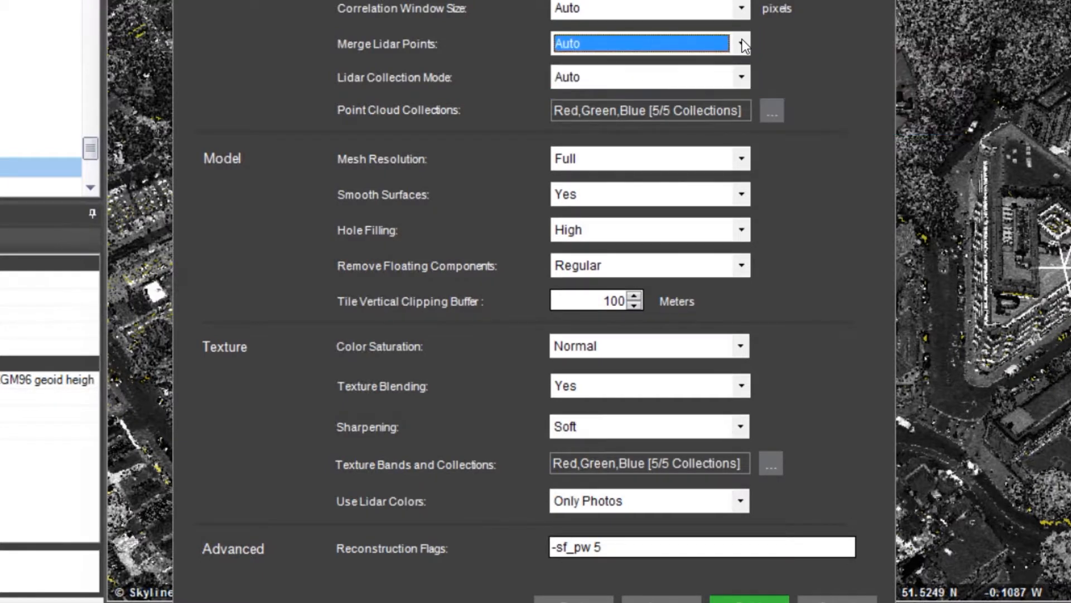
pyautogui.click(743, 77)
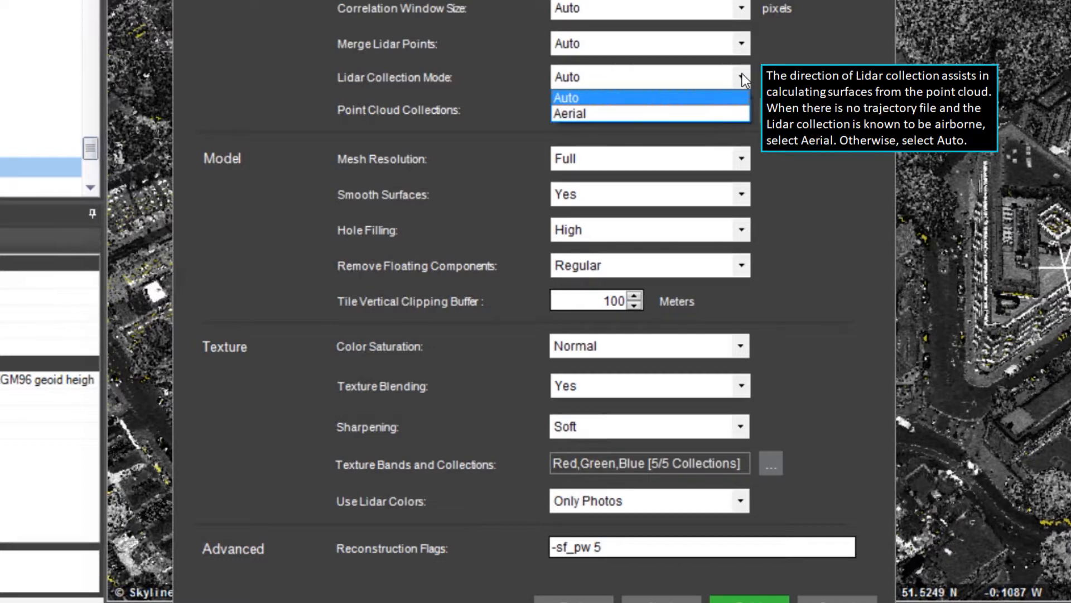
pyautogui.click(742, 77)
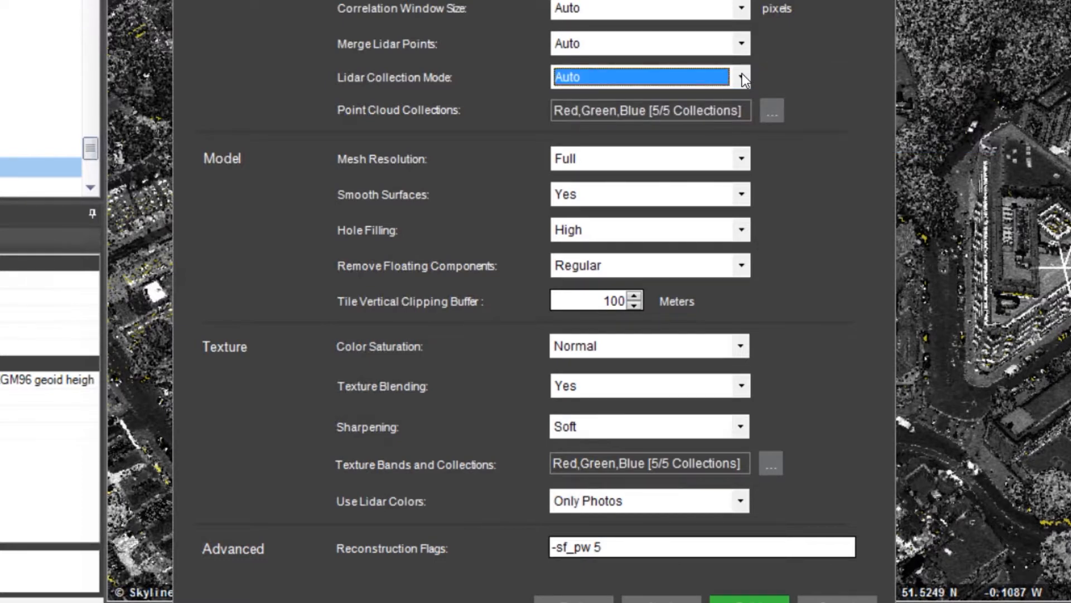
# Leave Use Lidar Colors on Only Photos and start the build with the Complete Project steps
pyautogui.click(742, 501)
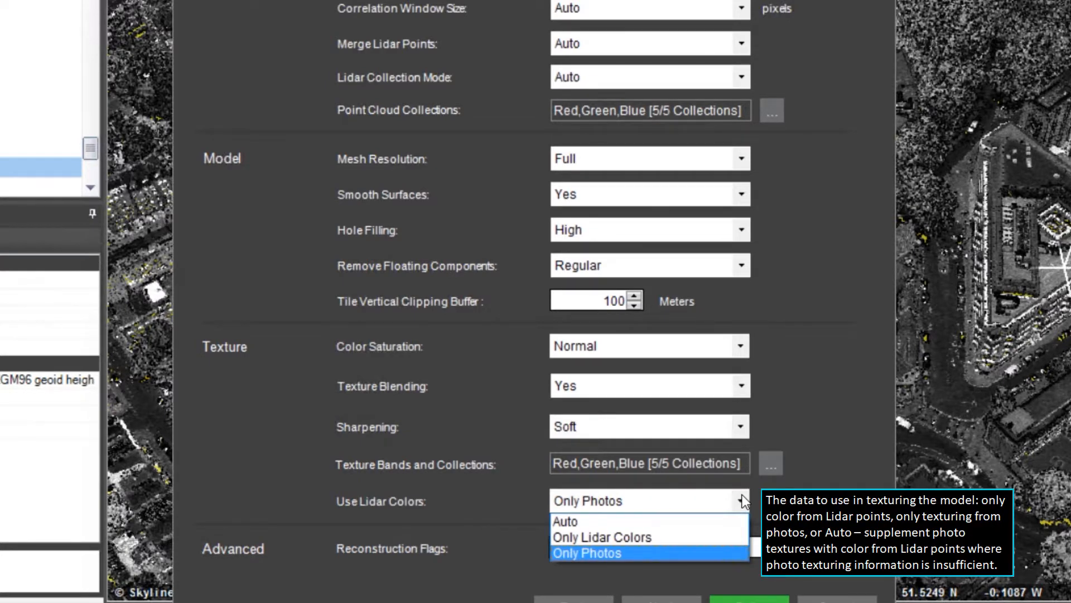
pyautogui.click(743, 496)
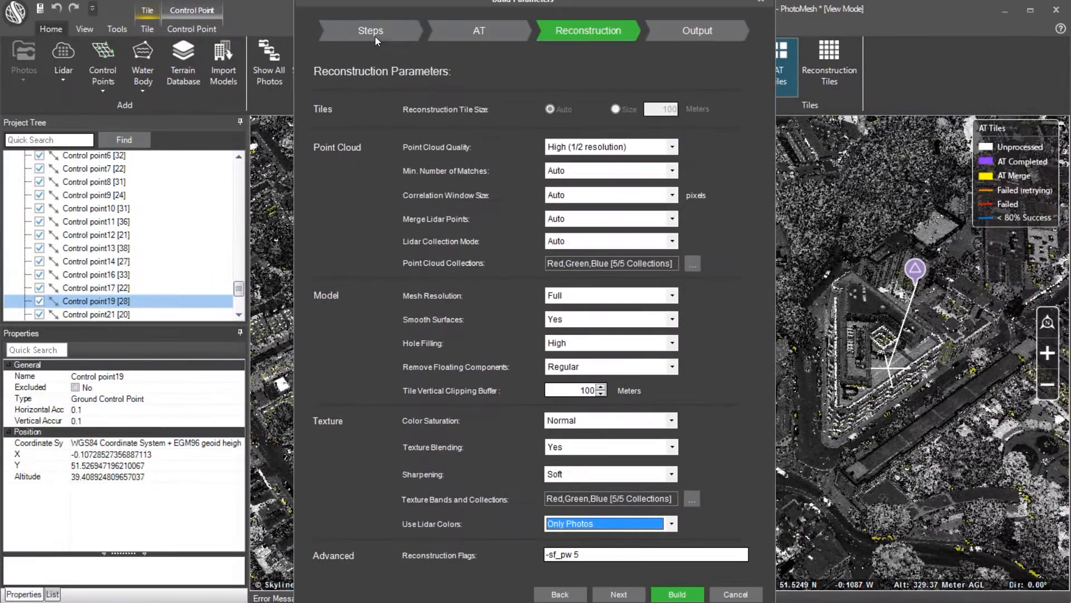
pyautogui.click(375, 35)
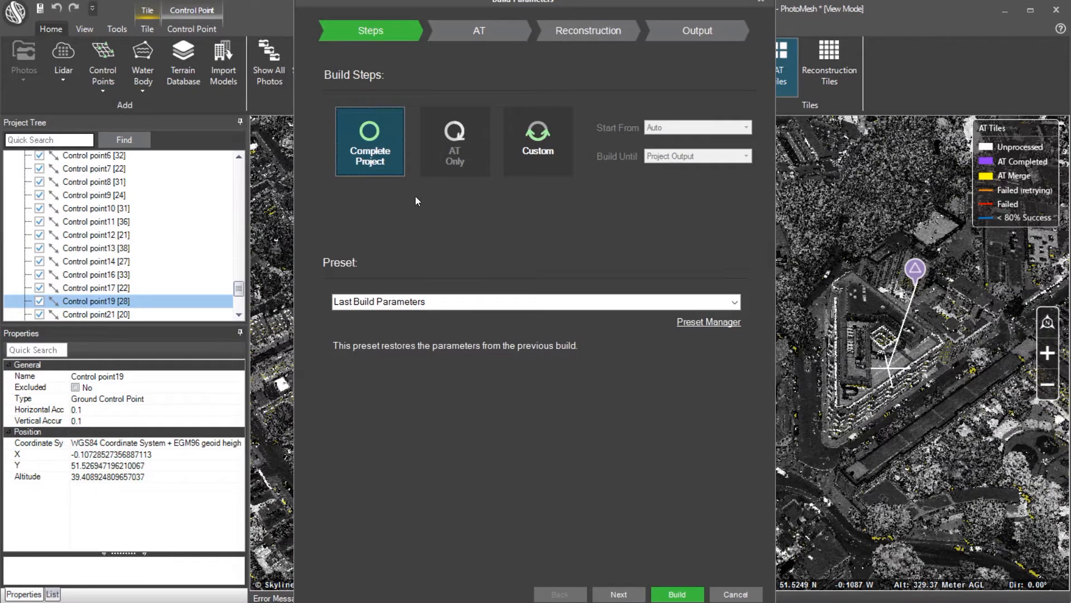
pyautogui.click(677, 595)
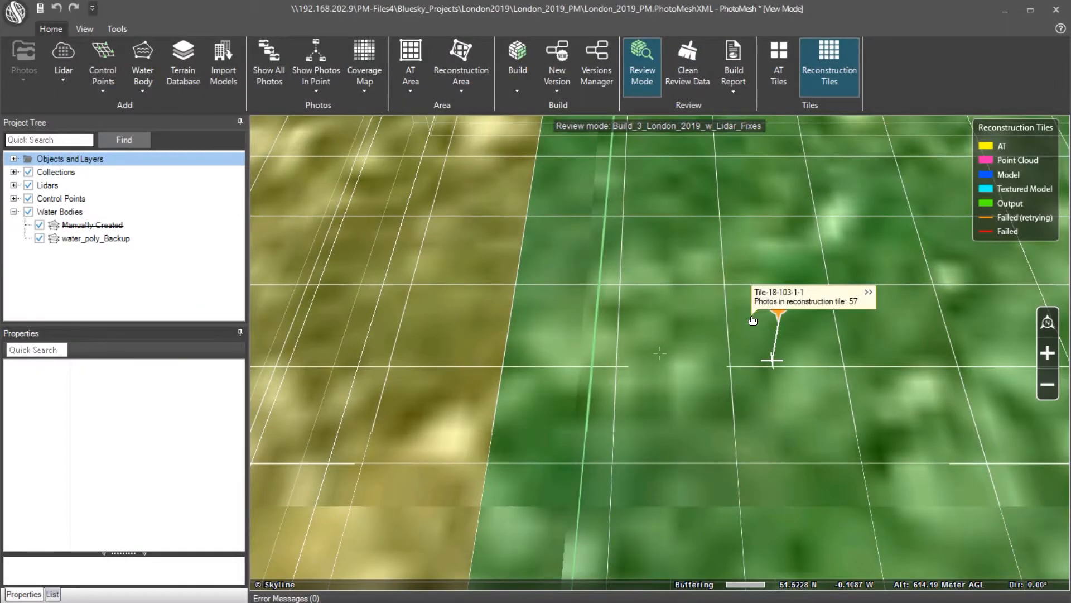
# Select the four reconstruction tiles around the orange control point and inspect their point cloud, untextured model and textured model in turn
pyautogui.moveTo(752, 318); pyautogui.dragTo(697, 398)
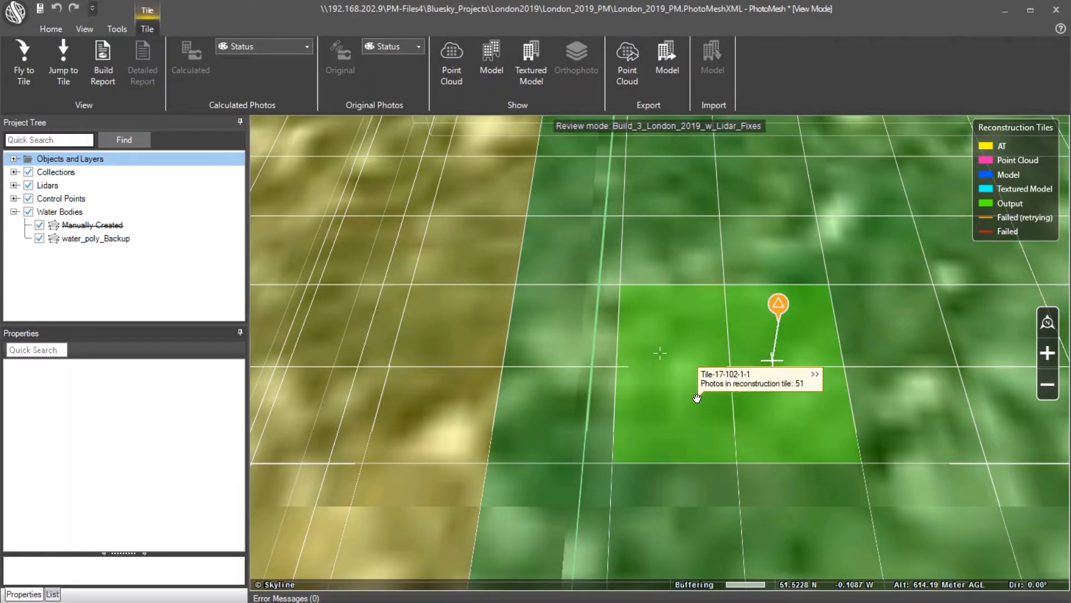
pyautogui.click(454, 64)
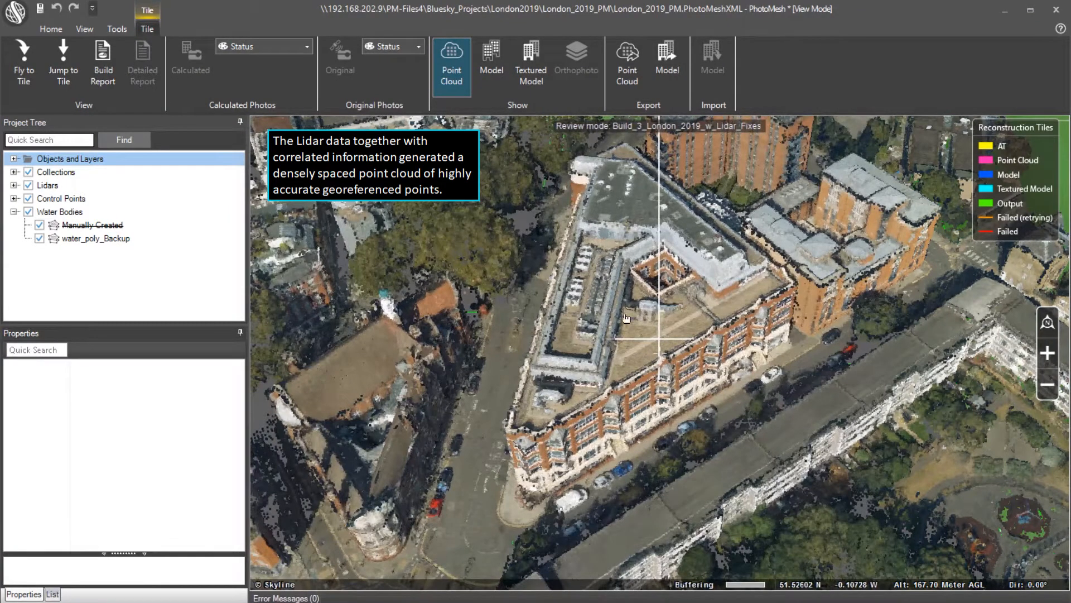
pyautogui.click(494, 71)
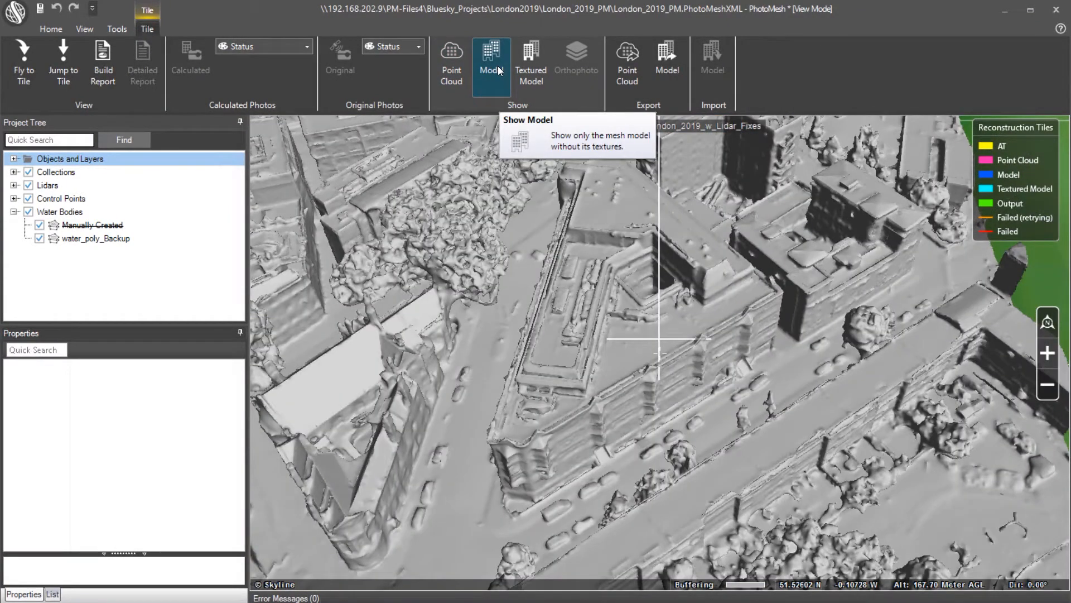
pyautogui.click(533, 74)
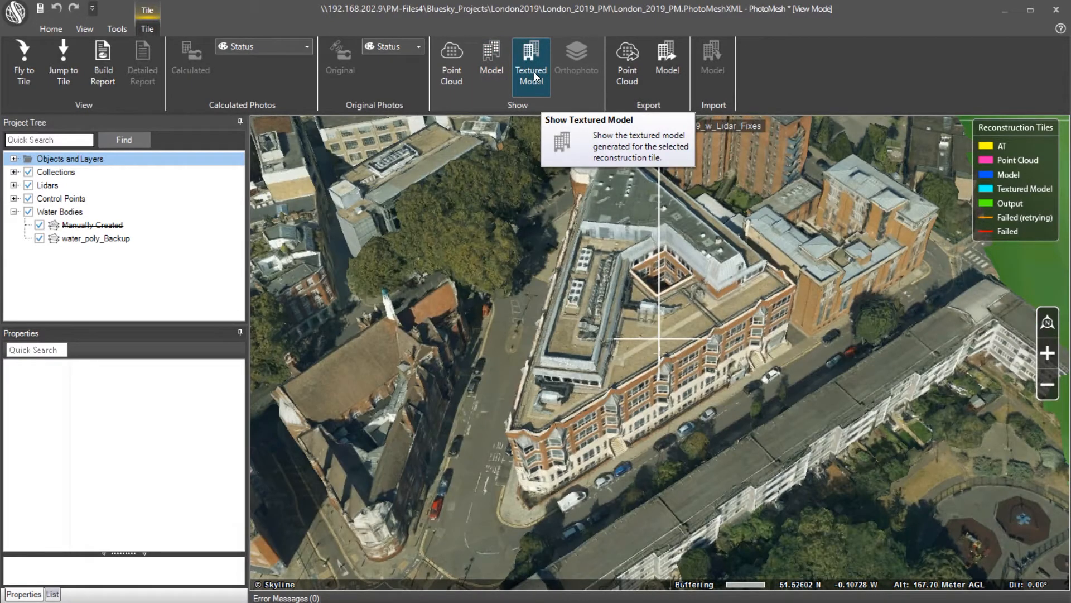
pyautogui.scroll(3, 510, 491)
pyautogui.moveTo(508, 410); pyautogui.dragTo(625, 415, button='middle')
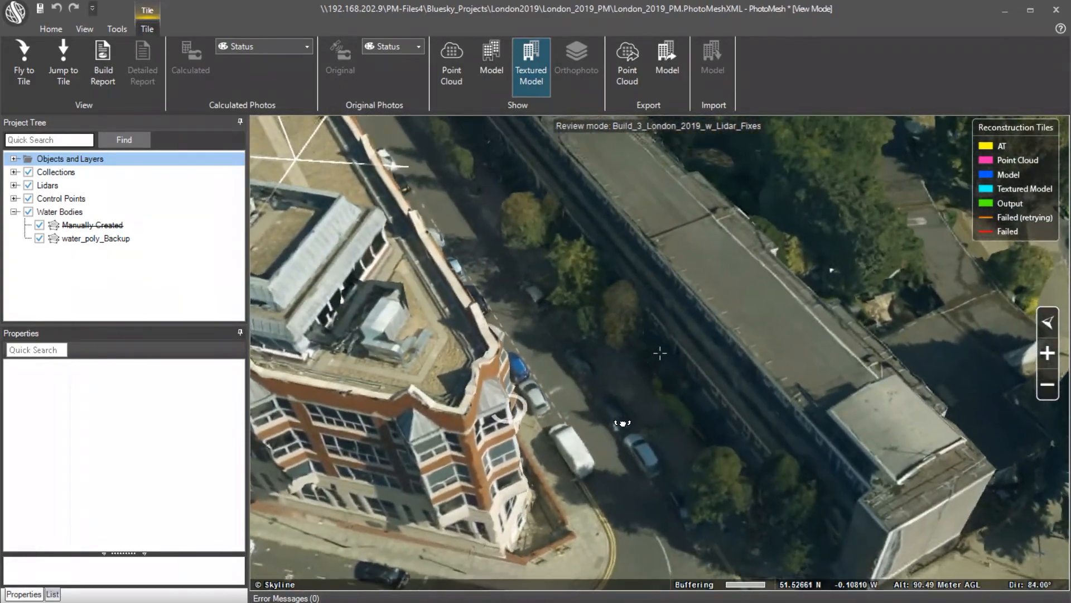